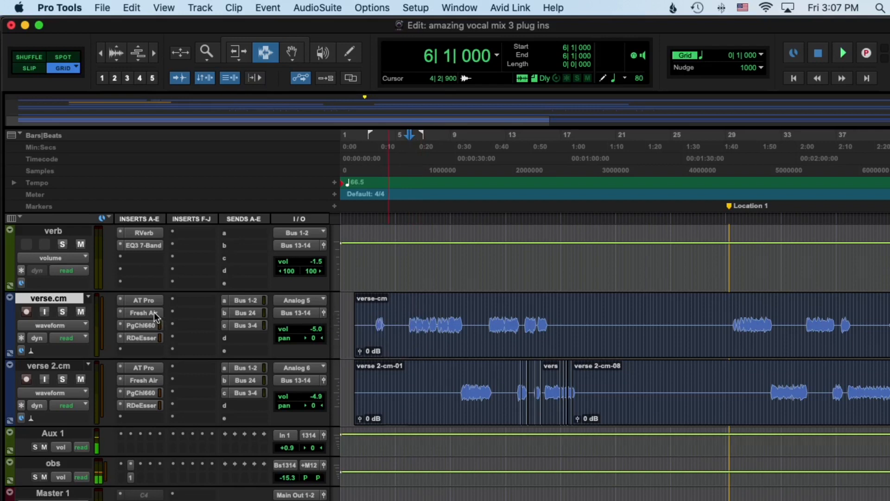
- Open the Fresh Air plug-in on the verse.cm track and move its window clear of the track's inserts
scroll(171, 308, "right", 1)
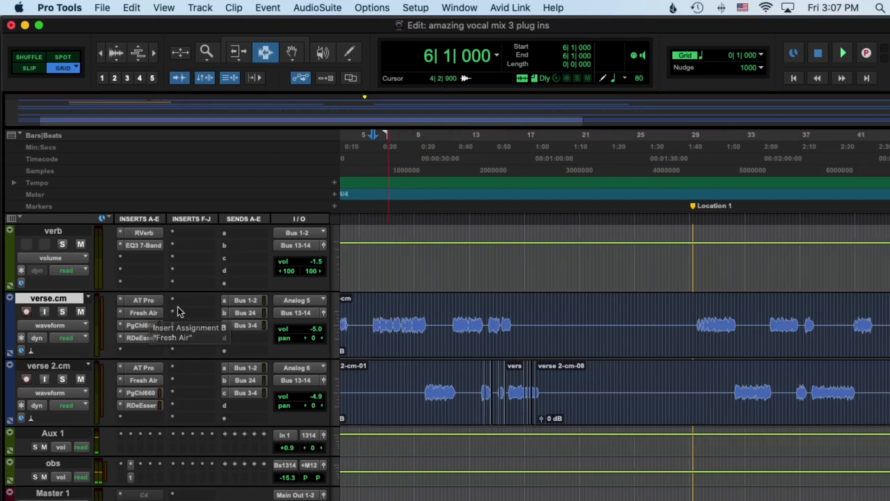
left_click(149, 312)
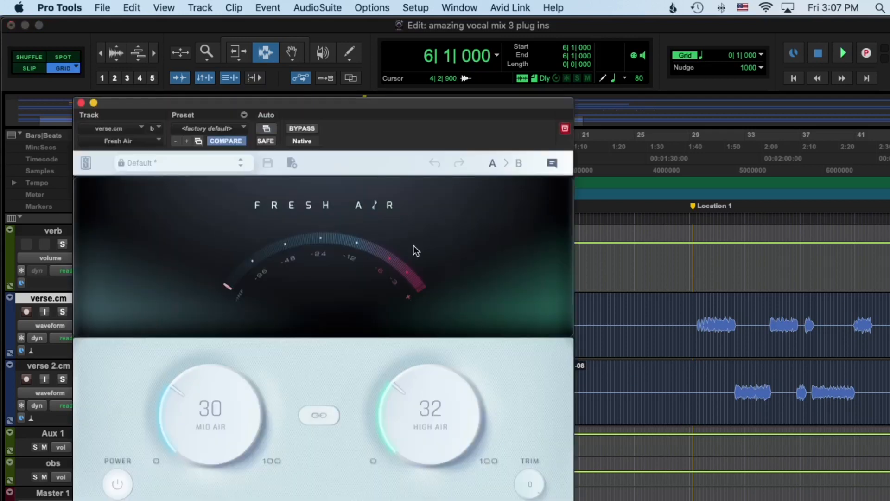
left_click_drag(368, 102, 602, 68)
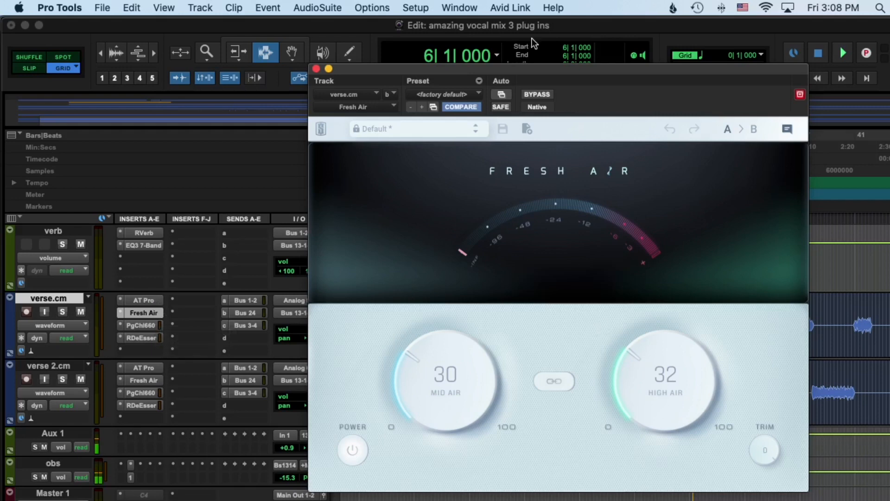
- Bypass the PuigChild 660 and RDeEsser inserts on verse.cm and move the Fresh Air window off the vocal waveforms
left_click(147, 324, "super")
left_click(141, 336, "super")
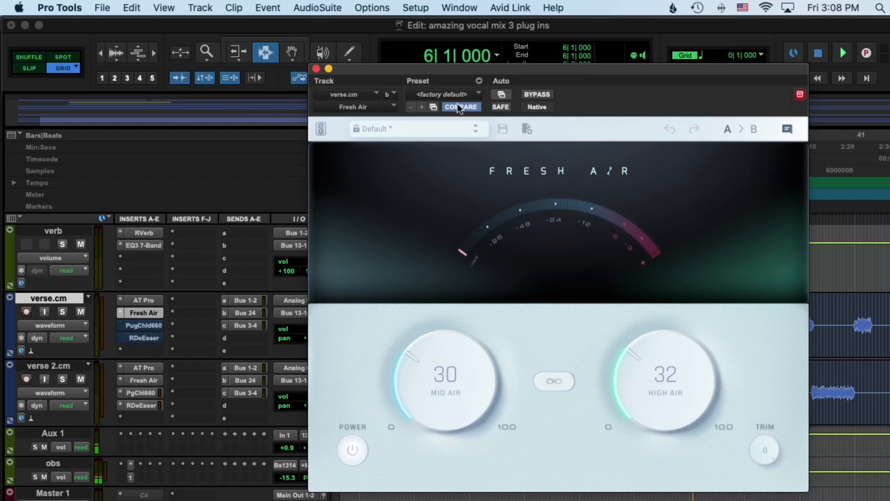
left_click_drag(423, 68, 492, 424)
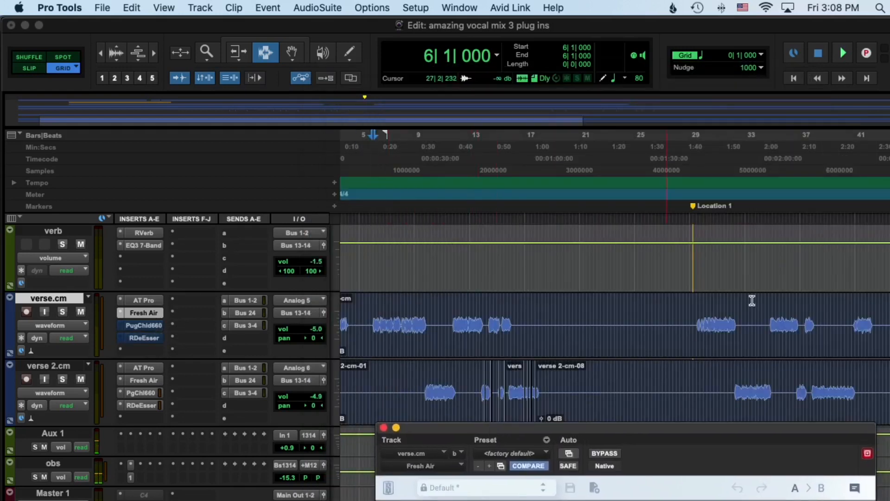
- Select the verse.cm phrase from 29|4|000 to 32|2|000 and play it, bypassing Fresh Air during playback
left_click_drag(700, 316, 735, 316)
key("space")
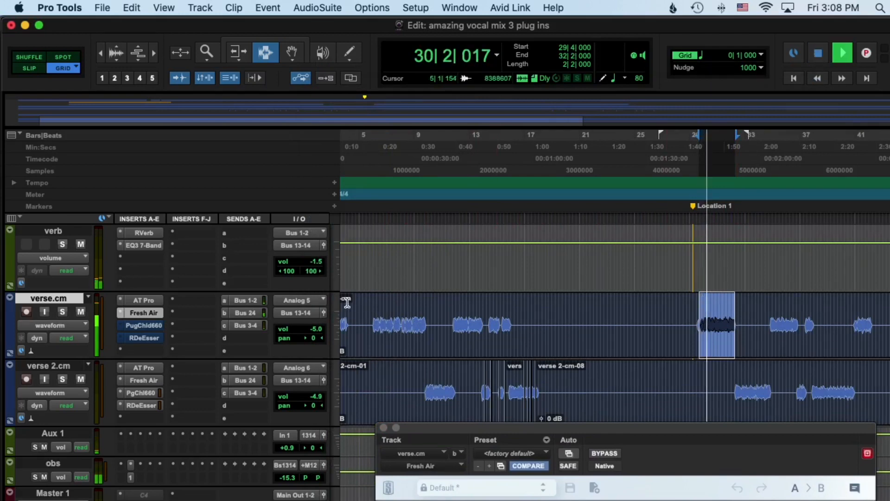
left_click(146, 311, "super")
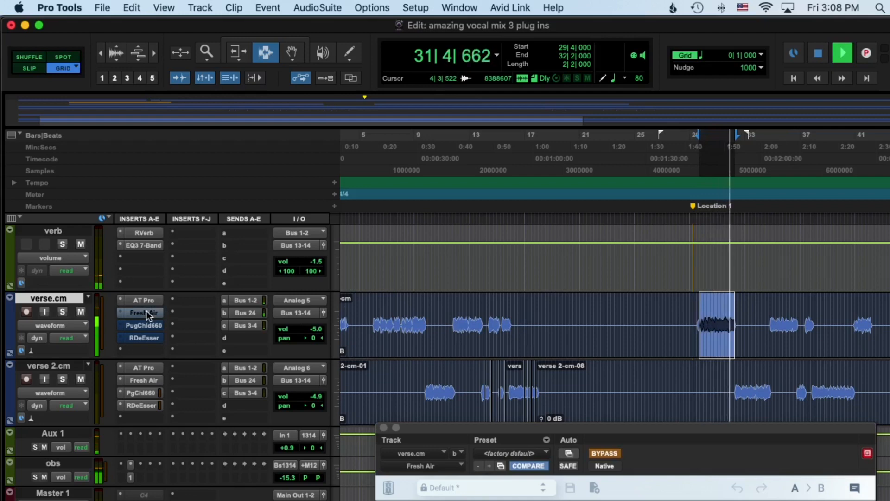
key("super+space")
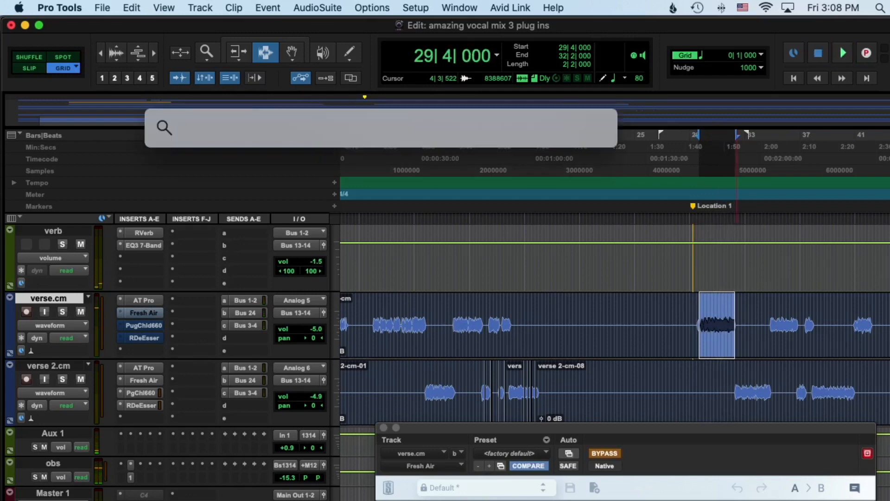
- Play verse.cm from 29|4|000 again, toggling the Fresh Air bypass and leaving the plug-in active
left_click(583, 313)
left_click(700, 314)
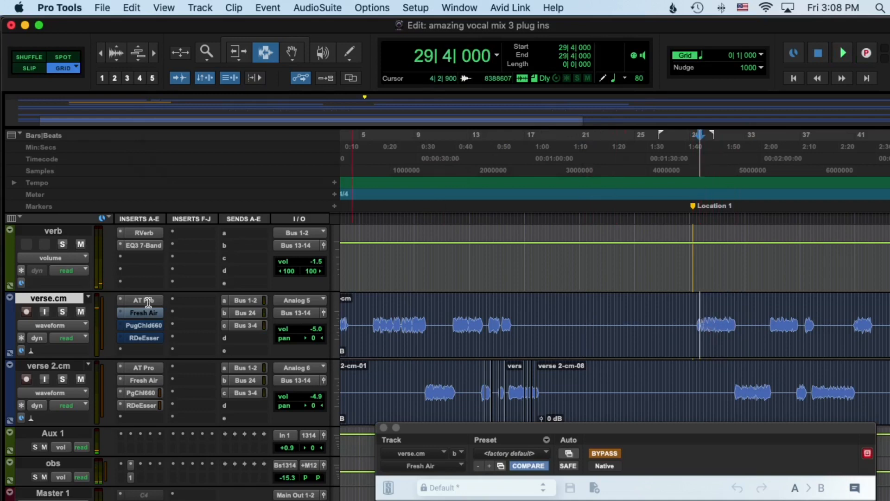
left_click(141, 311, "super")
key("space")
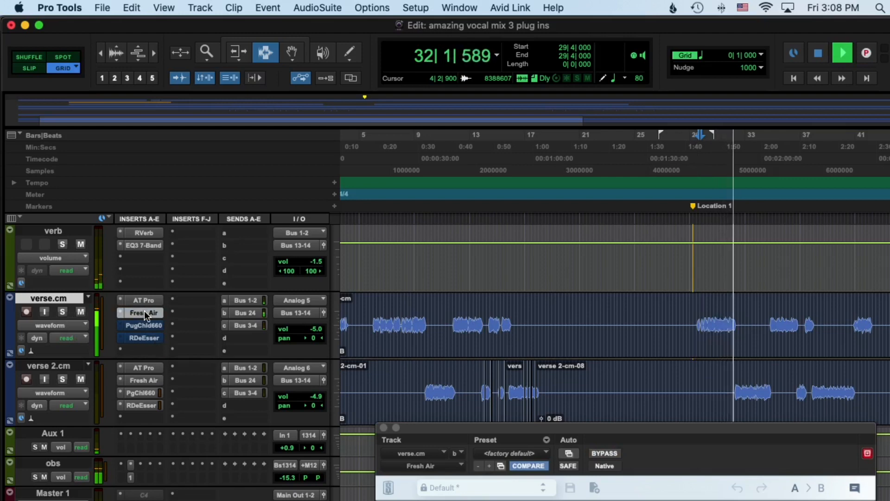
key("space")
- Play verse.cm from 30|1|000 and reopen the Fresh Air window, placing it so all its controls can be viewed
scroll(575, 342, "right", 2)
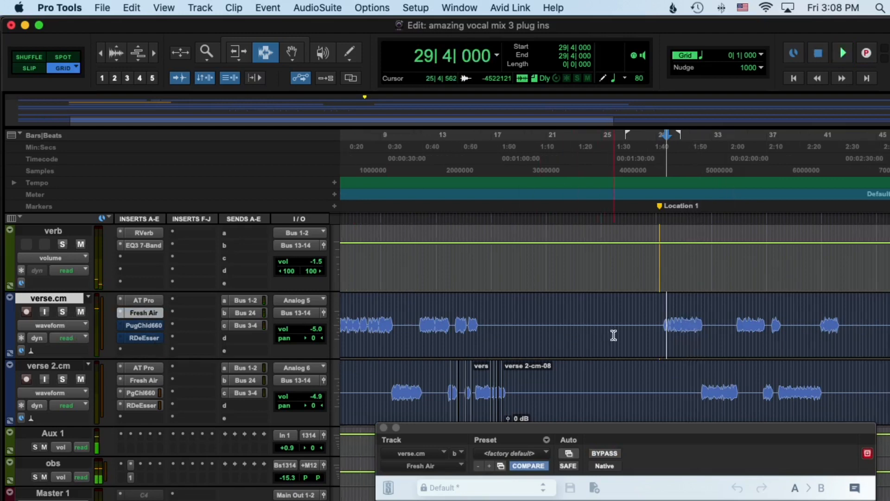
left_click(671, 325)
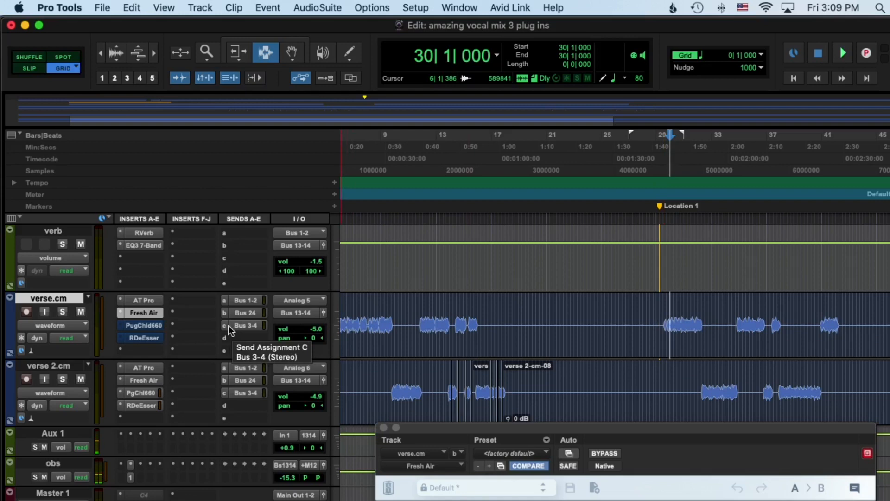
key("space")
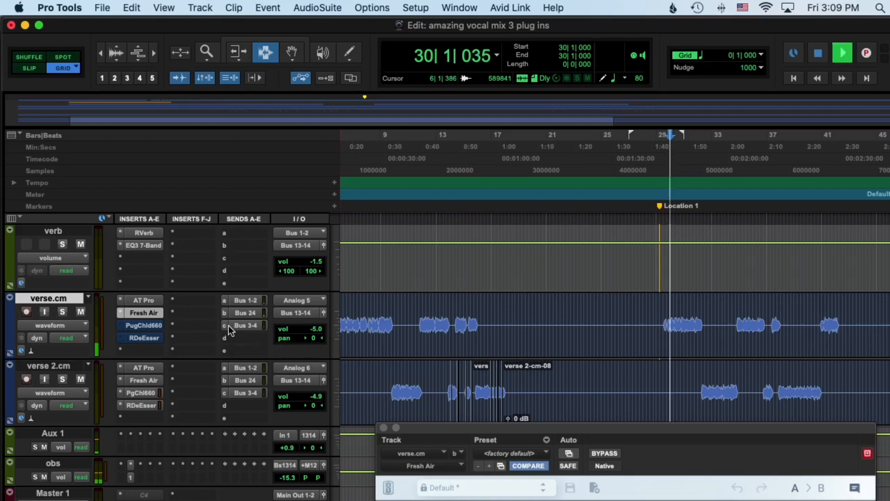
left_click(148, 313)
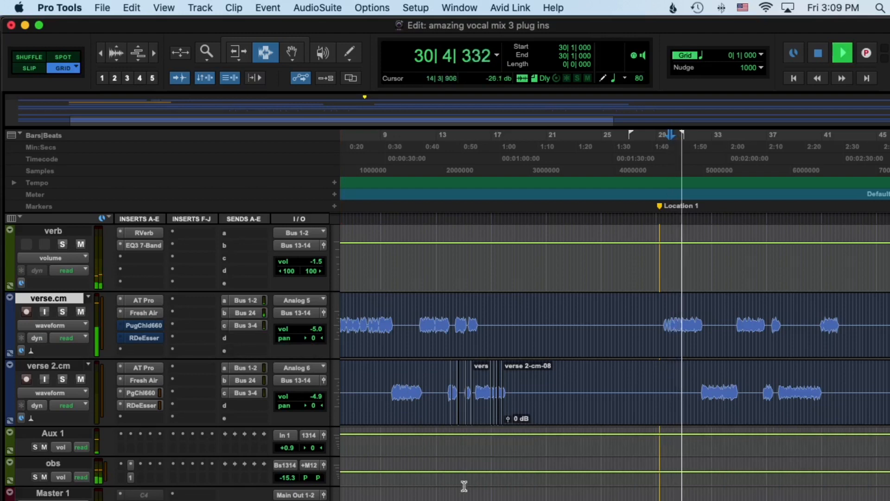
left_click(146, 313)
key("space")
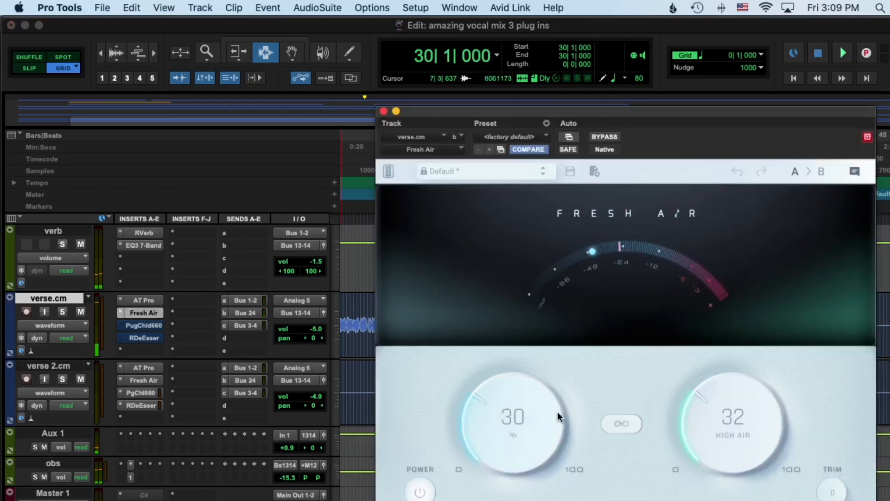
left_click_drag(626, 105, 516, 66)
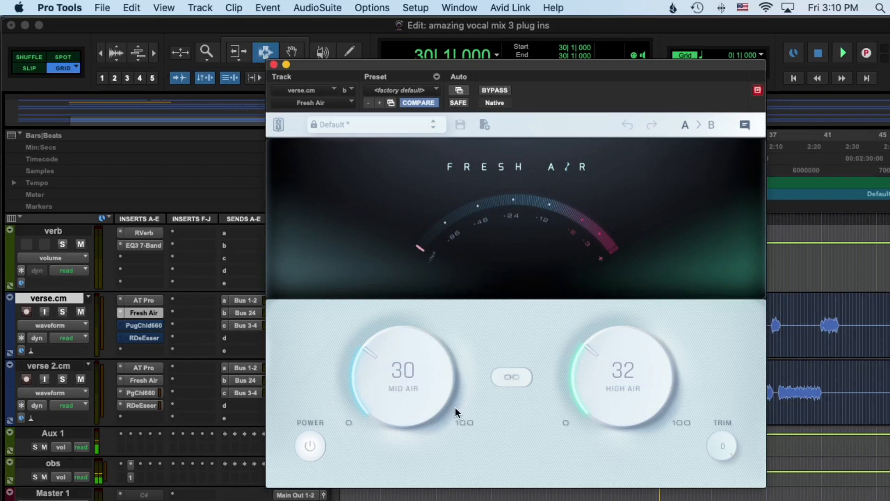
- Close the Fresh Air window and play verse.cm from 30|1|000 to compare the vocal with Fresh Air bypassed
left_click(274, 65)
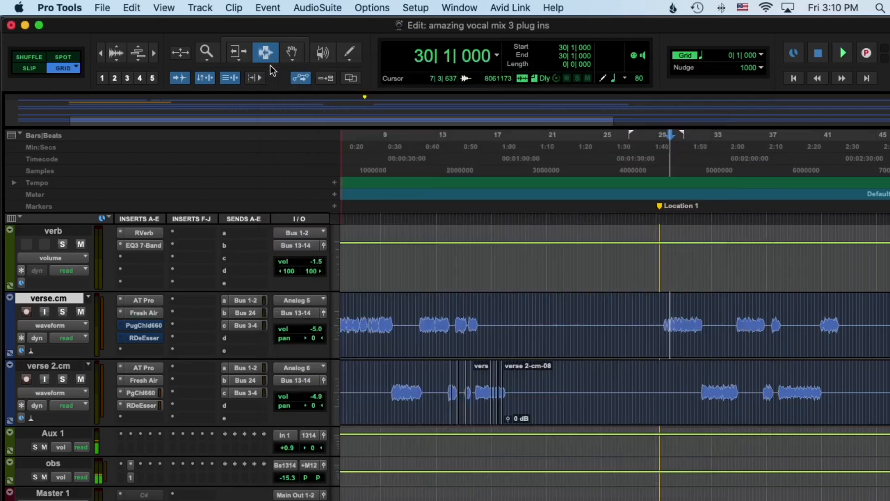
left_click(670, 318)
key("space")
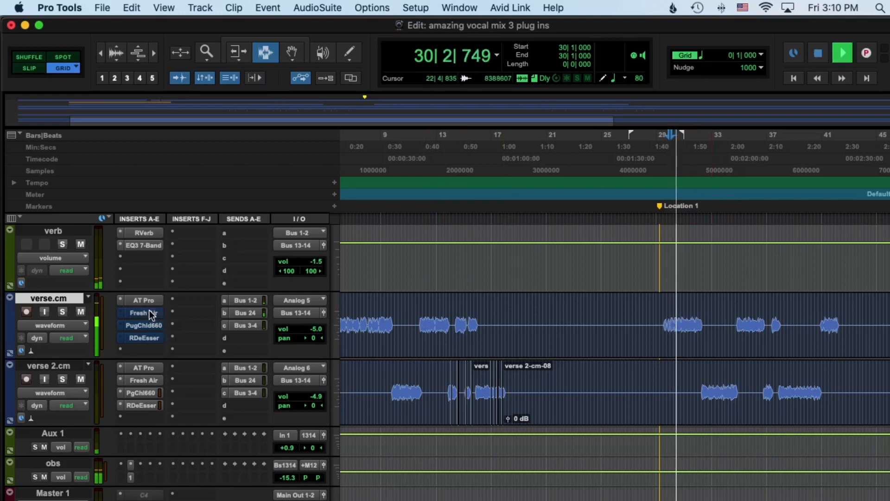
key("space")
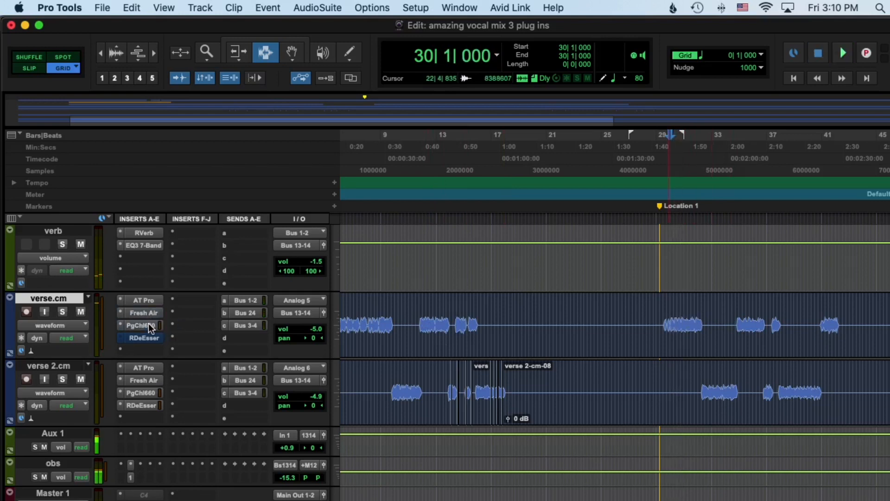
- Open the PuigChild 660 on verse.cm and compare it bypassed and active while playing from 30|2|000
left_click(148, 323)
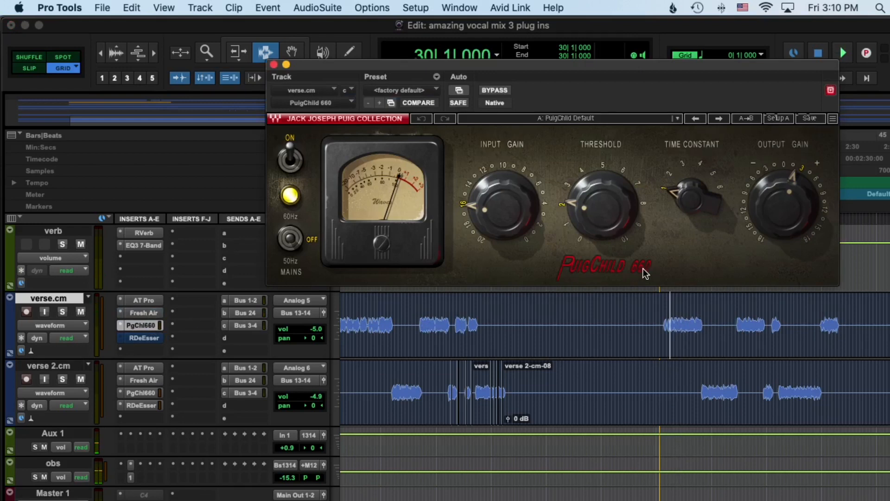
left_click(784, 212)
left_click(675, 325)
key("space")
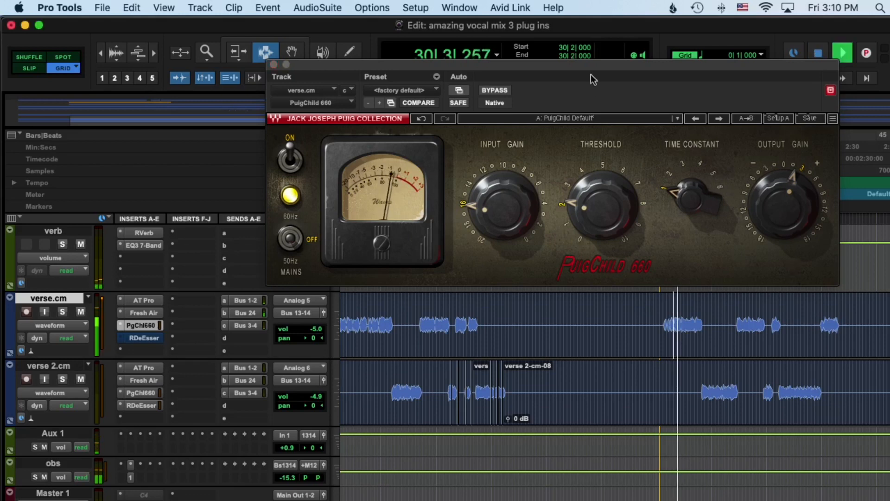
left_click(491, 90)
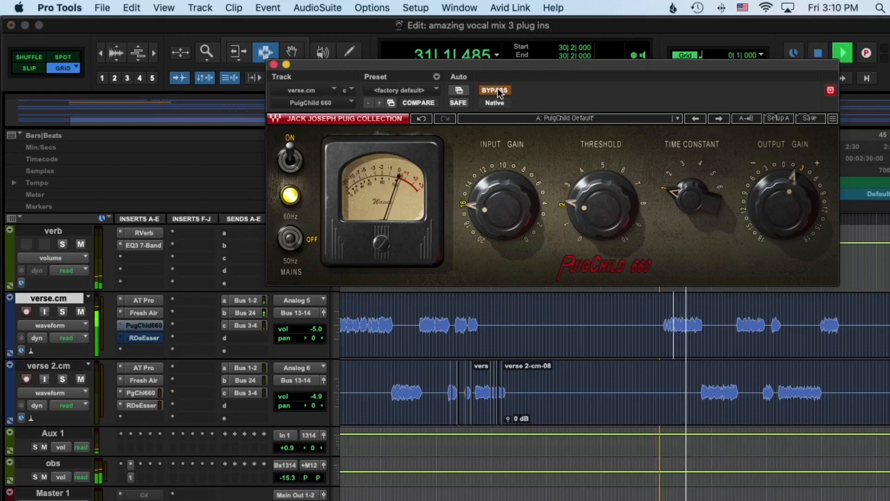
left_click(499, 92)
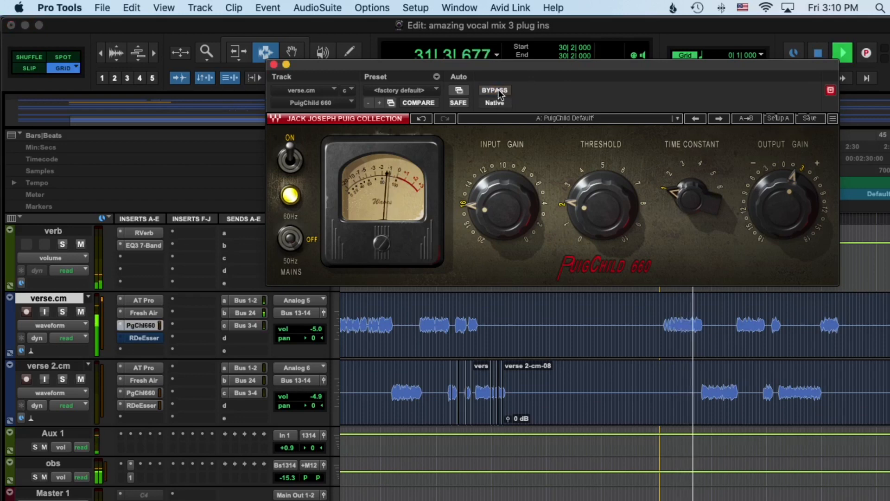
key("space")
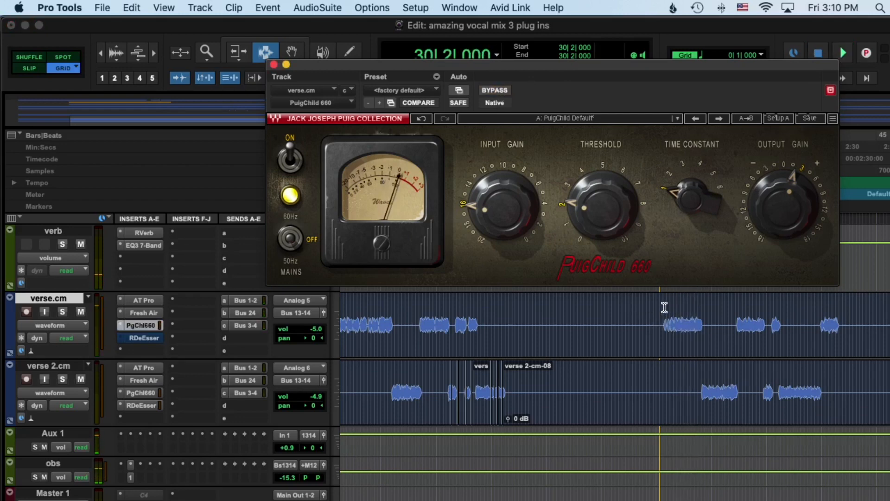
- Play verse.cm from the phrase start at 29|3|000 and compare the PuigChild 660 bypassed and active
left_click(663, 307)
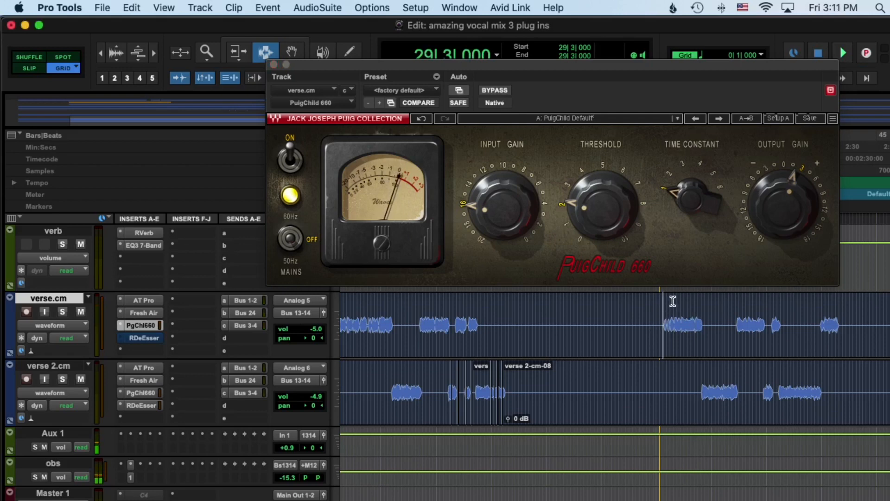
scroll(670, 305, "right", 2)
key("space")
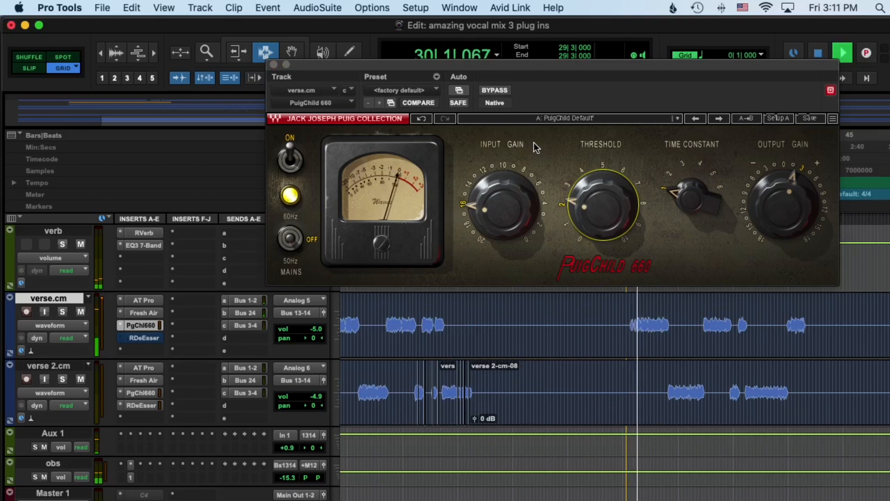
left_click(427, 117)
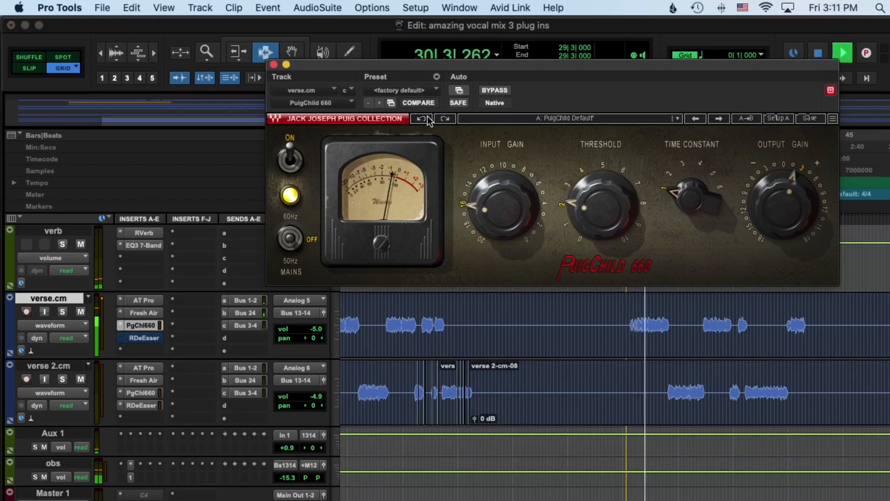
left_click(494, 90)
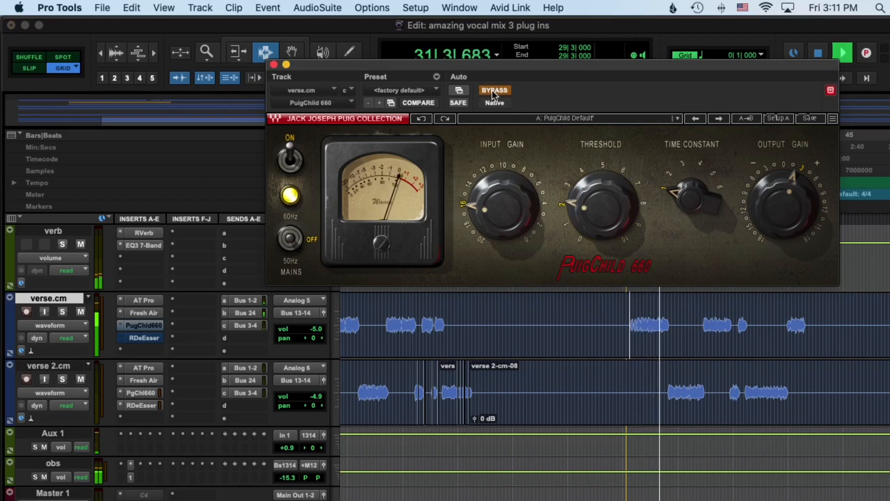
left_click(494, 91)
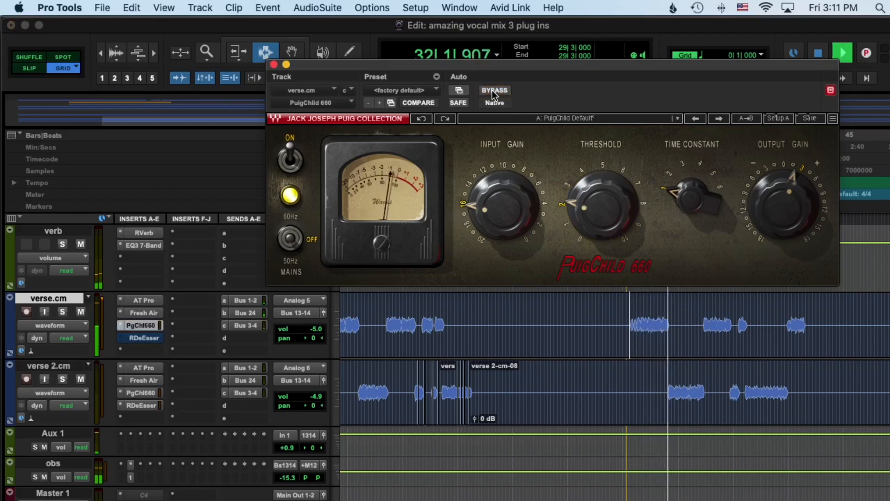
key("space")
- Replay the phrase from 29|3|000 and toggle the PuigChild 660 bypass on and off once more
key("space")
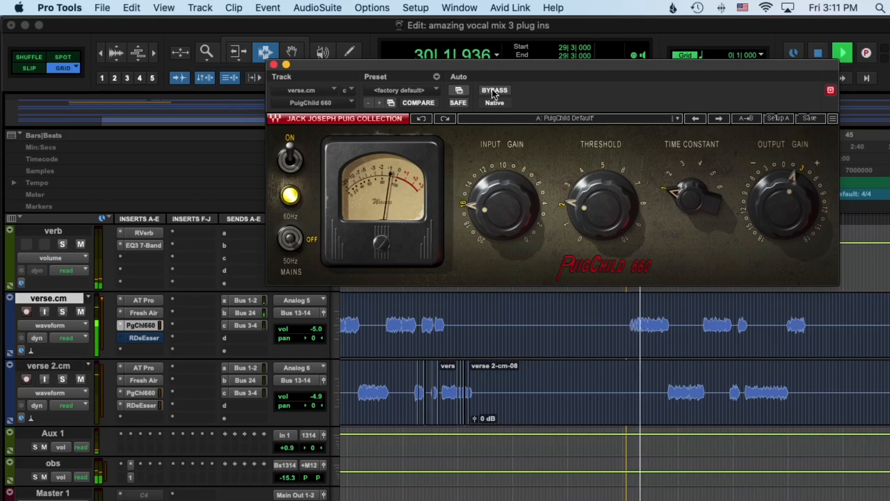
left_click(494, 91)
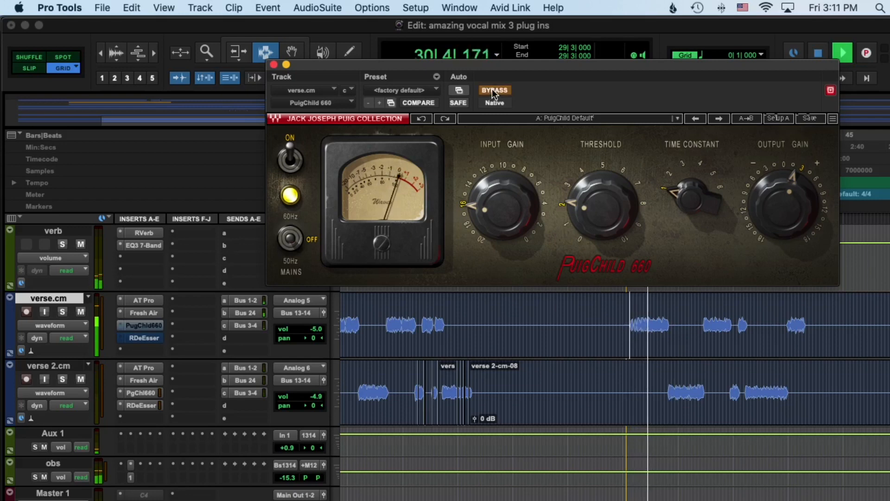
left_click(494, 91)
key("space")
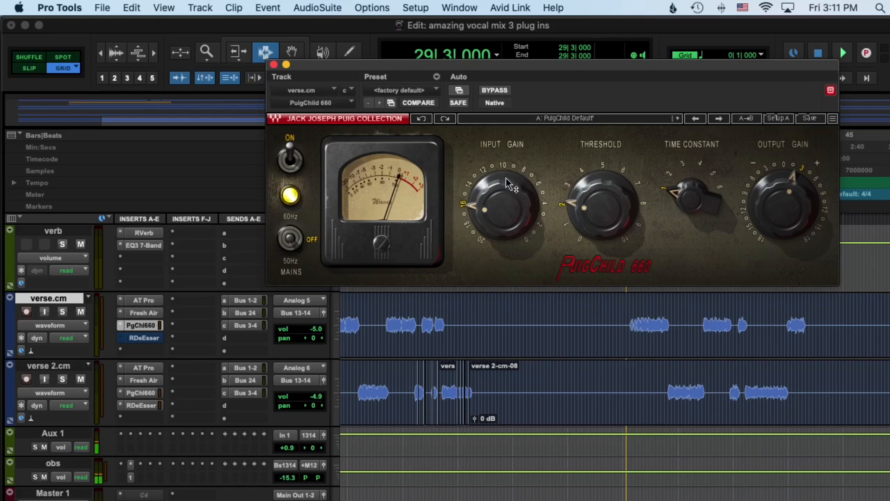
- Play verse.cm from 29|3|000 again, bypassing and reactivating the PuigChild 660 partway through for another comparison
mouse_move(508, 185)
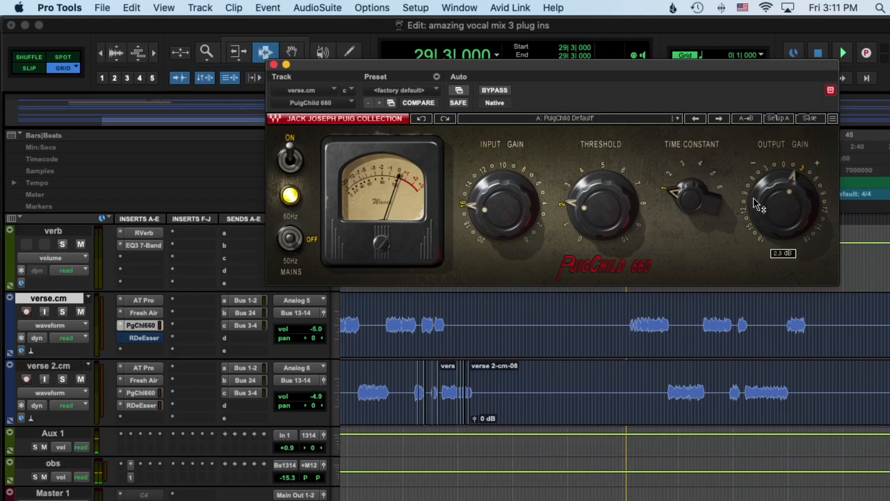
key("space")
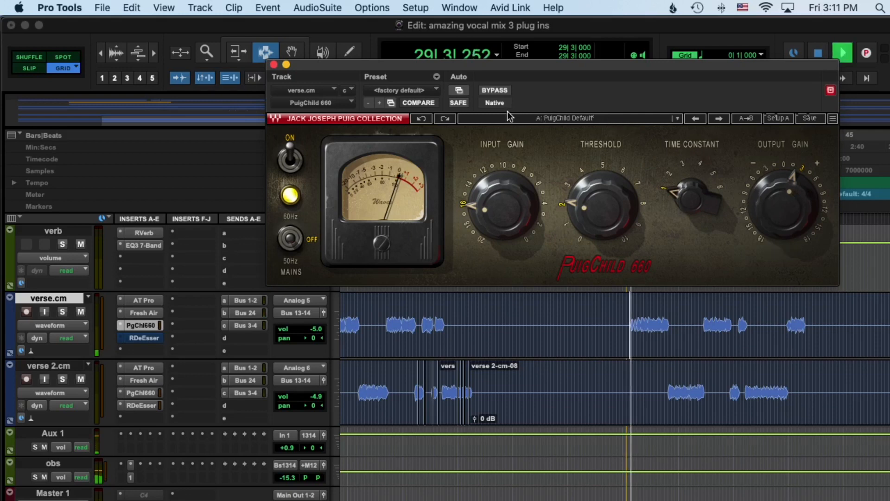
left_click(496, 90)
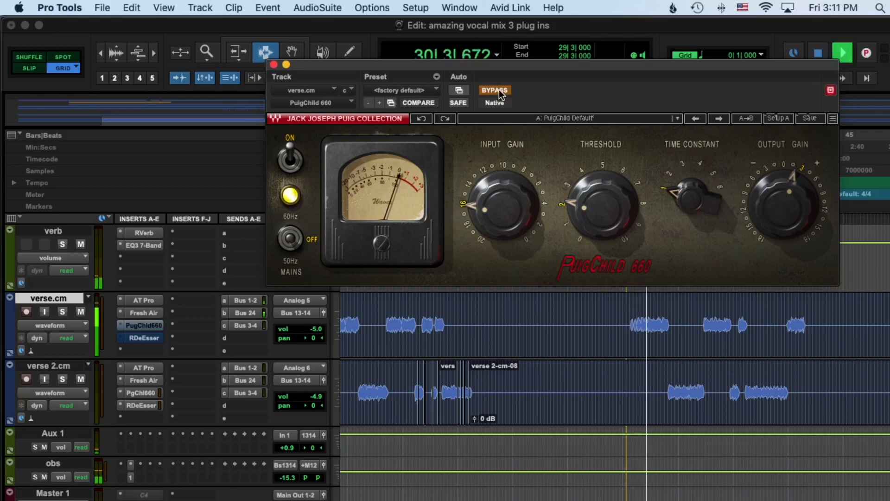
left_click(501, 92)
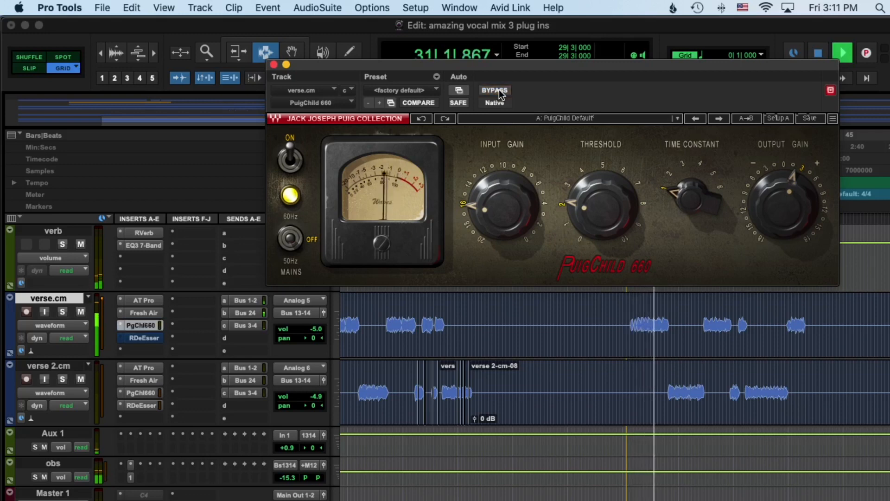
key("space")
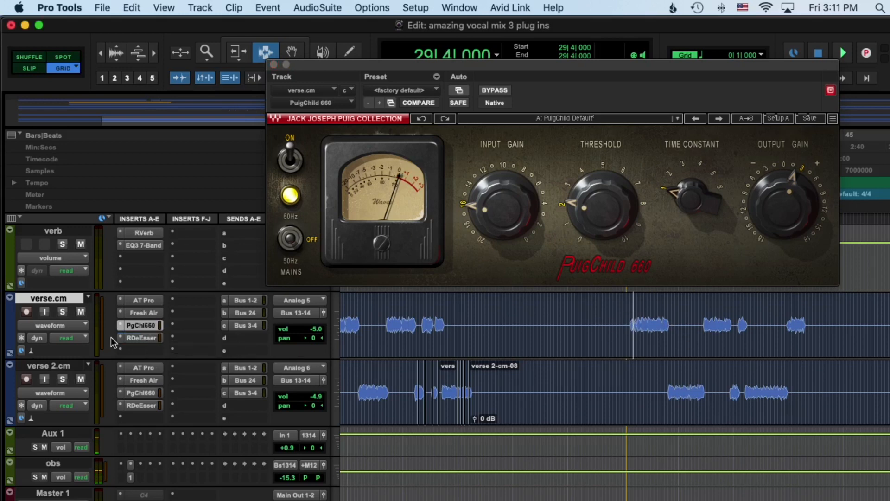
- Open the RDeEsser on verse.cm and audition the vocal from 29|4|000
left_click(141, 338)
key("space")
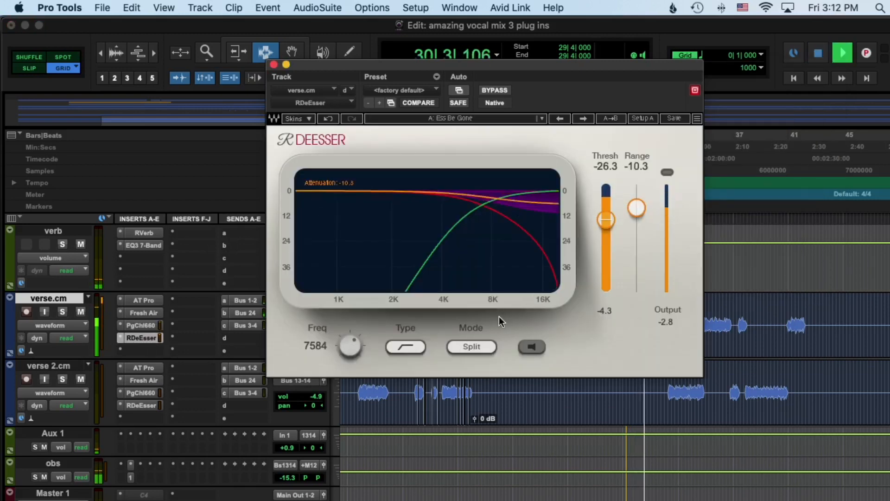
key("space")
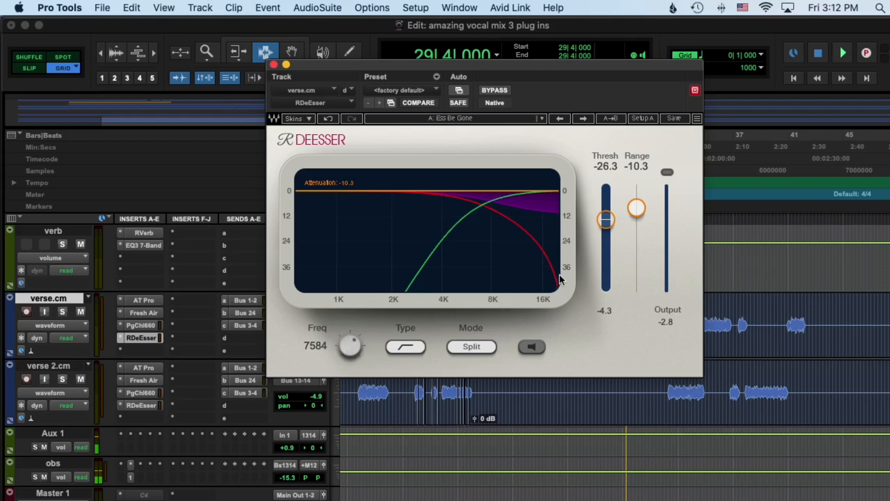
- Raise the RDeEsser threshold to -25.3 while playing verse.cm from 29|4|000
key("space")
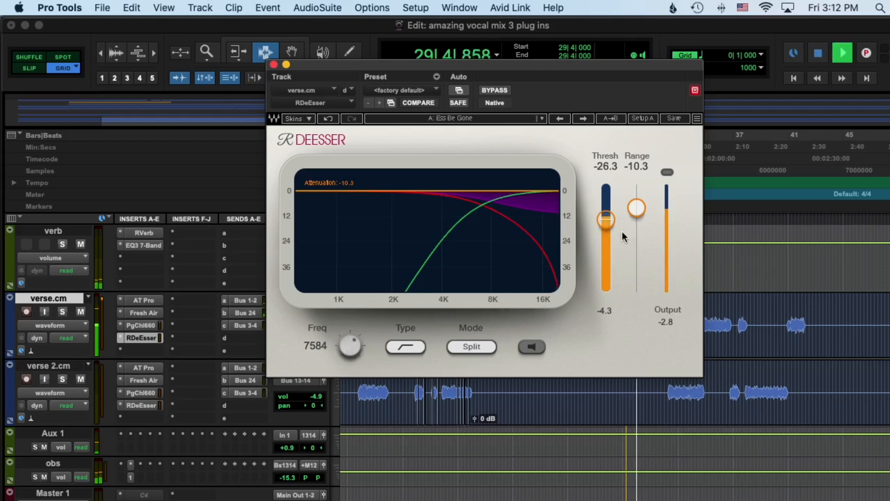
left_click_drag(608, 215, 608, 213)
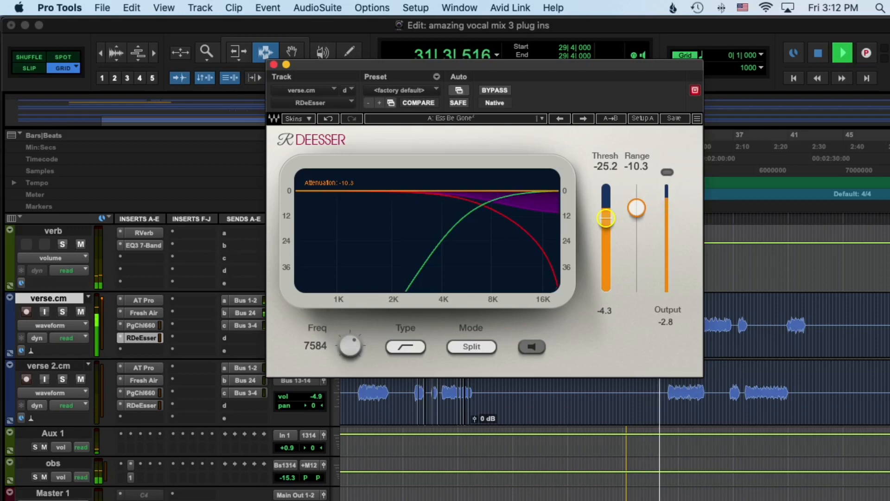
left_click_drag(606, 218, 605, 218)
- Bypass the RDeEsser, replay verse.cm from 29|4|000, and reactivate it during playback to compare the sibilance
left_click(502, 91)
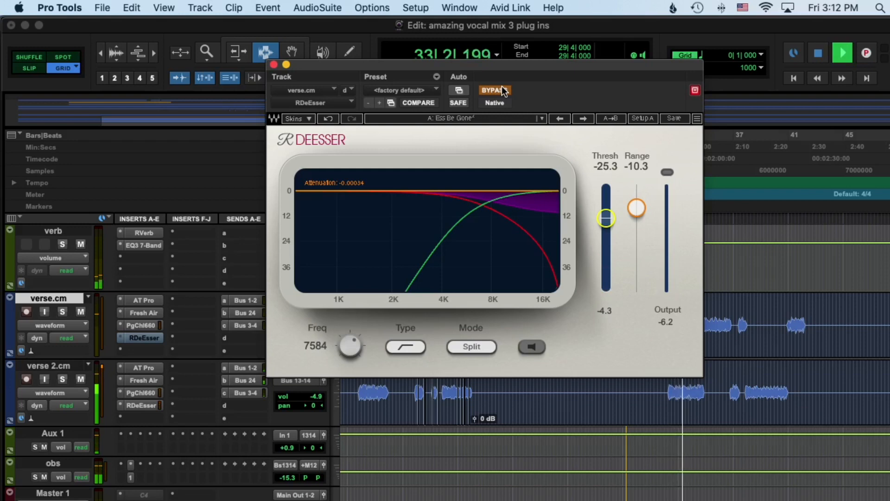
key("space")
key("space")
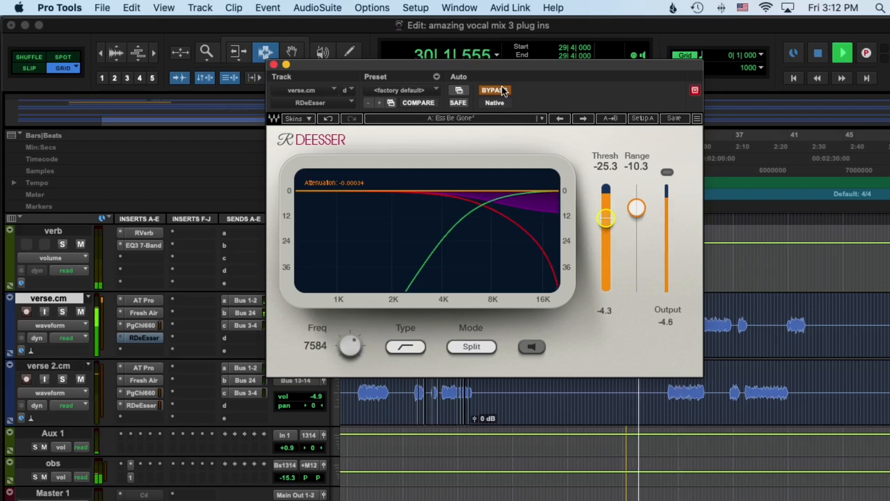
left_click(502, 88)
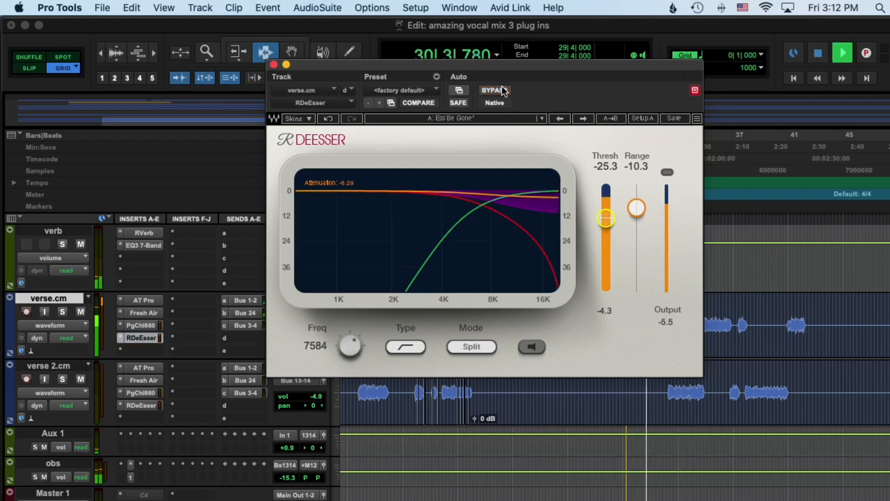
- Set the RDeEsser threshold to -24.7, auditioning verse.cm from 29|4|000 before closing the plug-in window
left_click_drag(607, 222, 606, 219)
key("space")
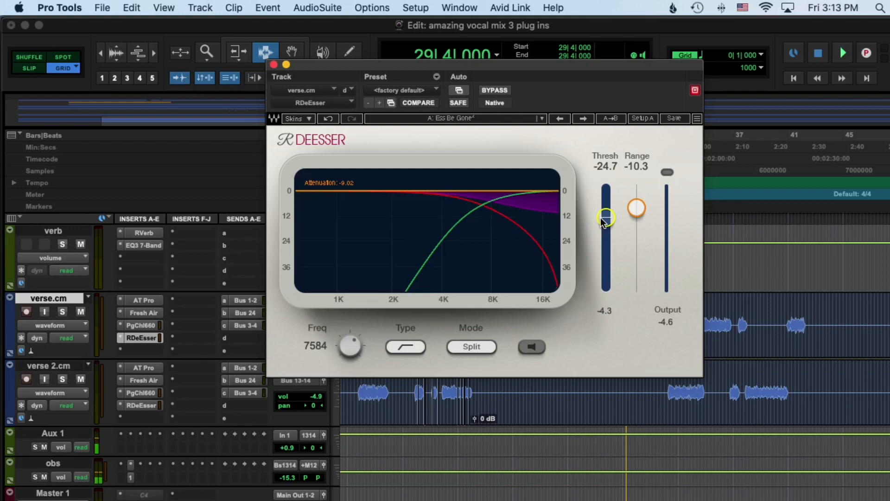
key("space")
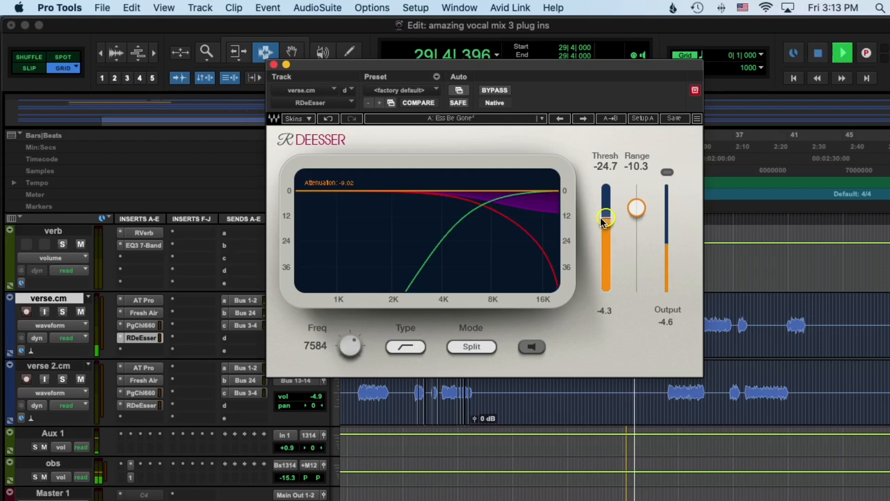
left_click(274, 65)
key("space")
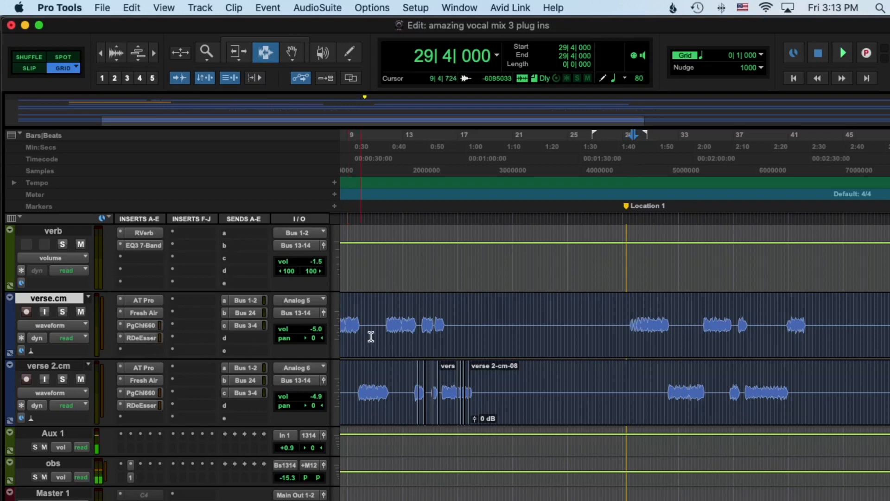
- Select the verse.cm vocal phrase from 29|3|000 to 32|2|000 for playback
left_click(384, 324)
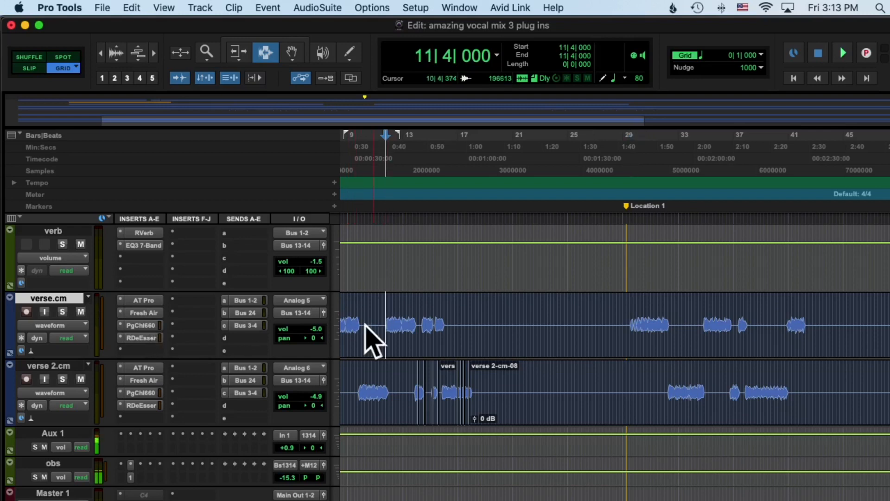
left_click_drag(630, 322, 667, 324)
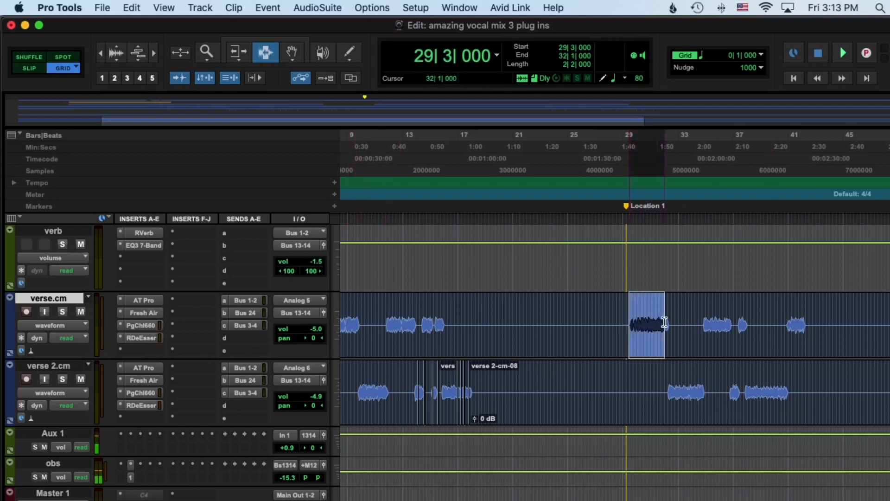
key("space")
key("space")
left_click(145, 312)
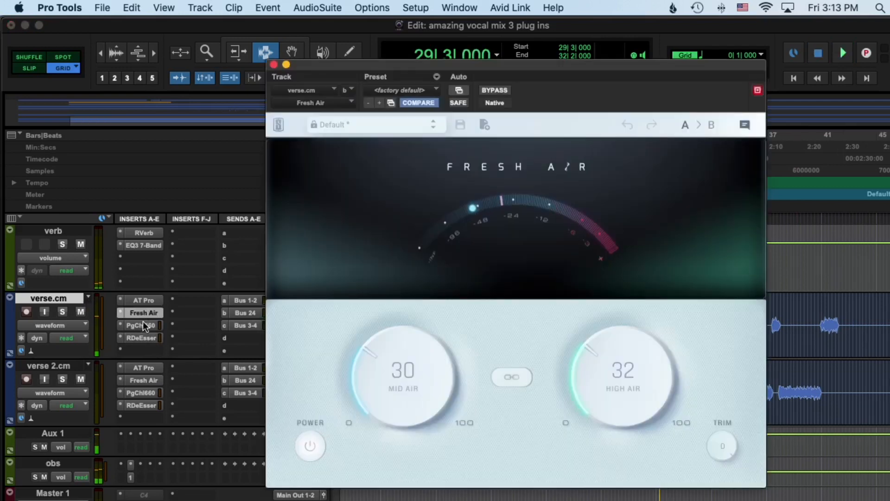
left_click(274, 65)
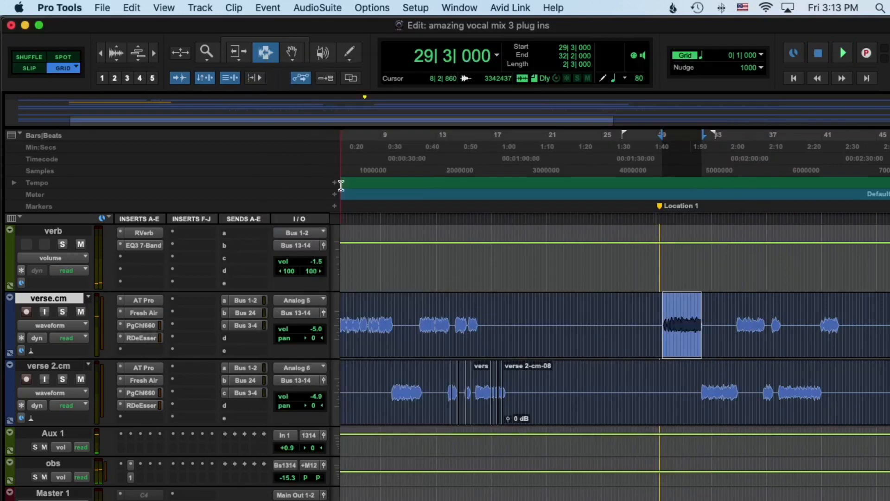
- Play the selected phrase while bypassing and reactivating Fresh Air, PuigChild 660 and RDeEsser together on verse.cm
key("space")
left_click(151, 325, "super")
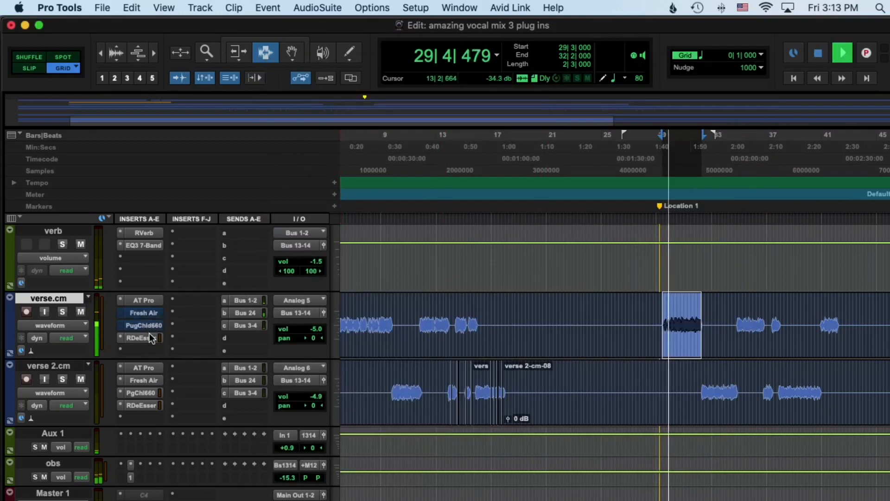
left_click(150, 336, "super")
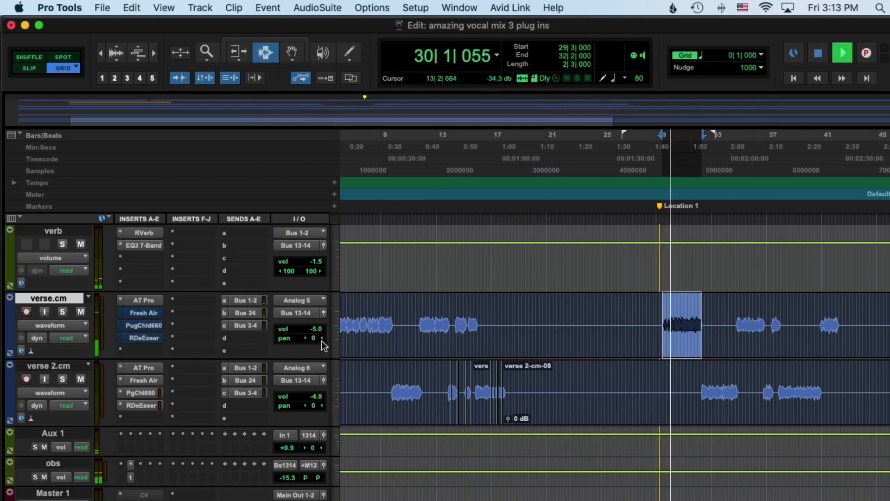
left_click(143, 312, "super")
left_click(143, 325, "super")
left_click(143, 336, "super")
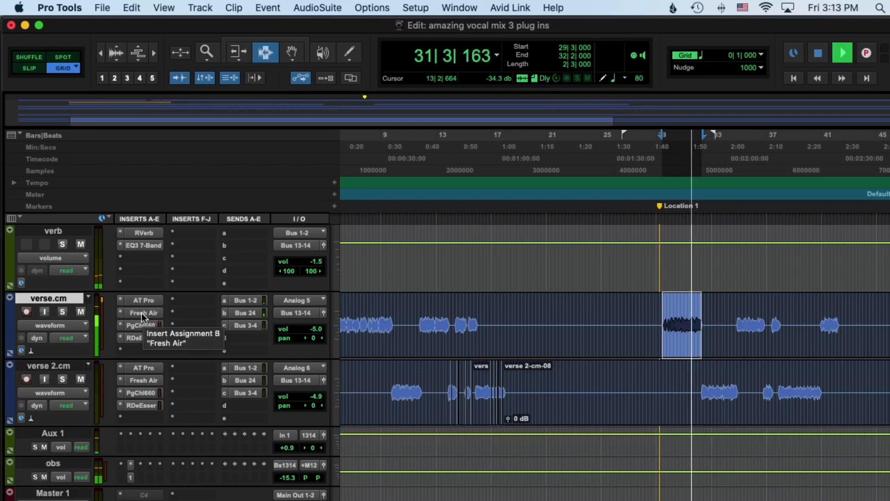
- Bypass all three verse.cm plug-ins again, replay the phrase from 29|3|000, and reactivate them partway through before stopping playback
left_click(141, 313, "super")
left_click(141, 326, "super")
left_click(141, 336, "super")
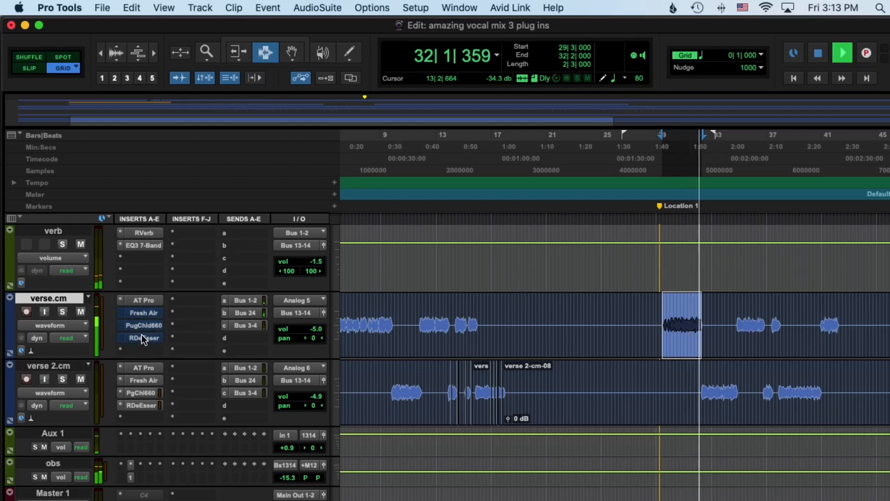
key("space")
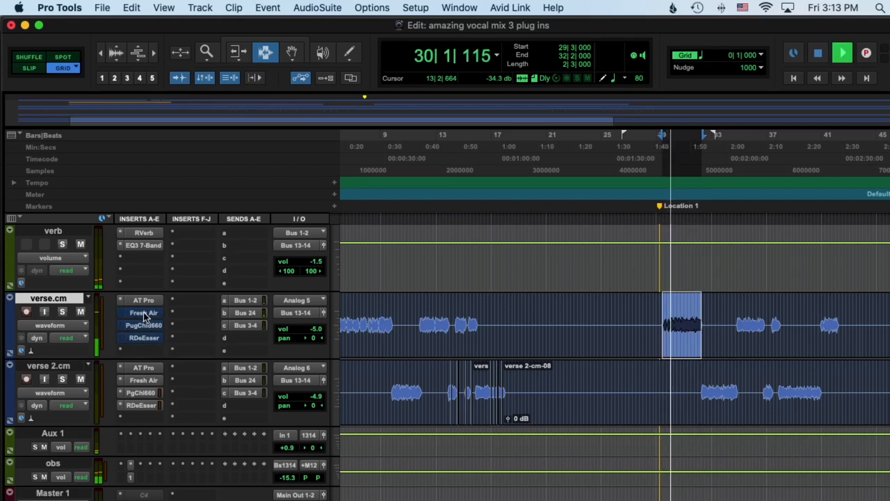
left_click(143, 312, "super")
left_click(141, 325, "super")
left_click(139, 337, "super")
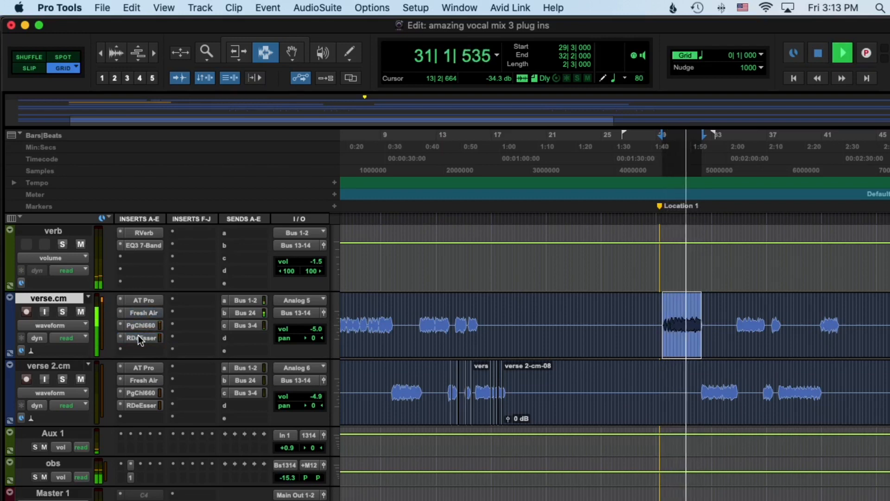
key("space")
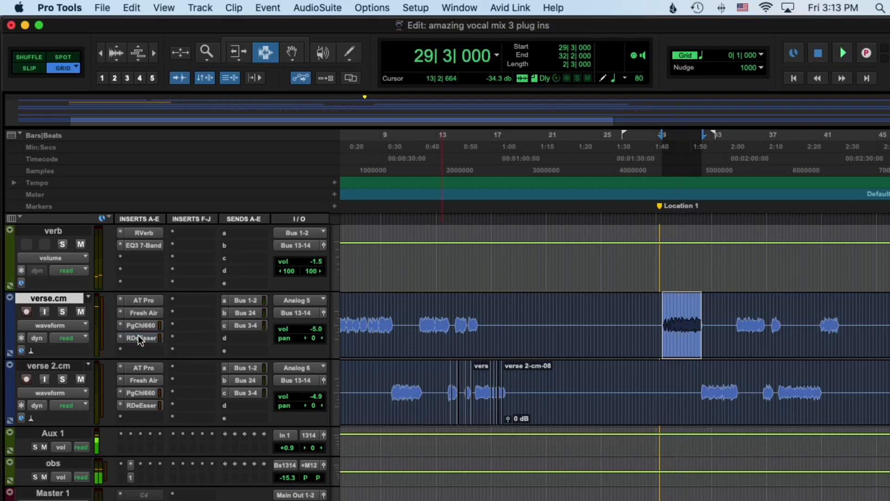